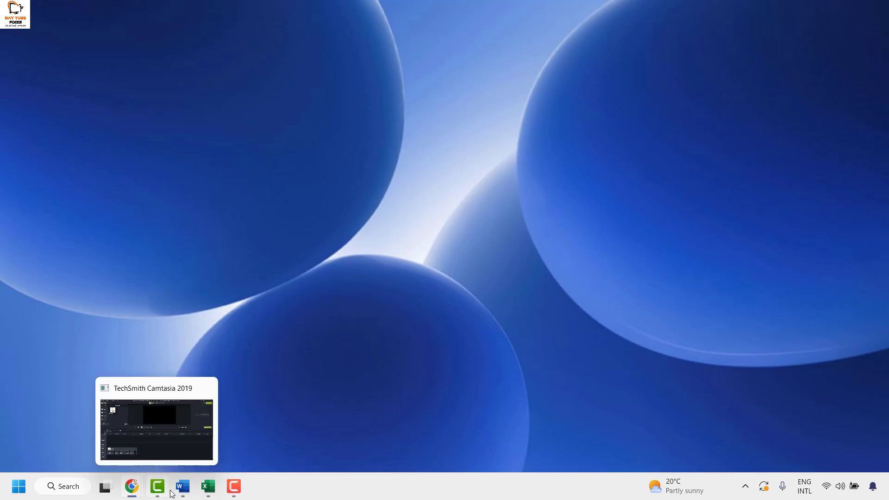
Step: Open Settings from the Start context menu and go to System › About
{"action": "mouse_move", "coordinate": [178, 483]}
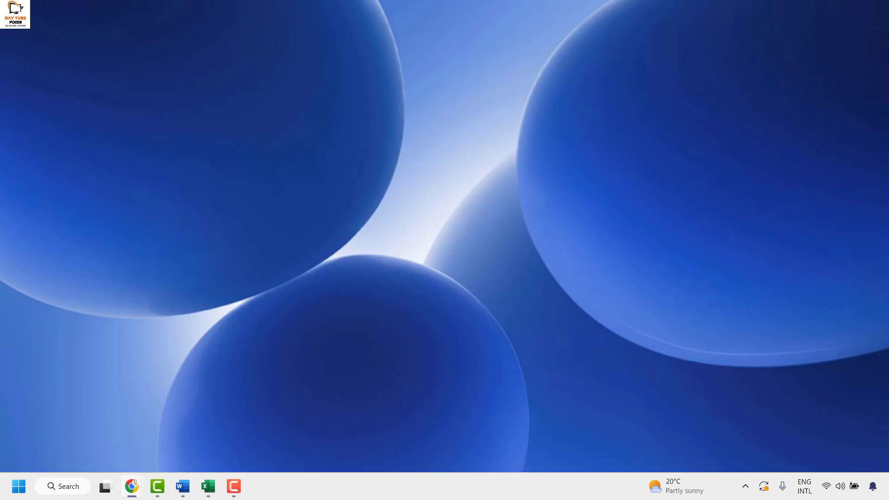
{"action": "right_click", "coordinate": [19, 486]}
{"action": "left_click", "coordinate": [66, 354]}
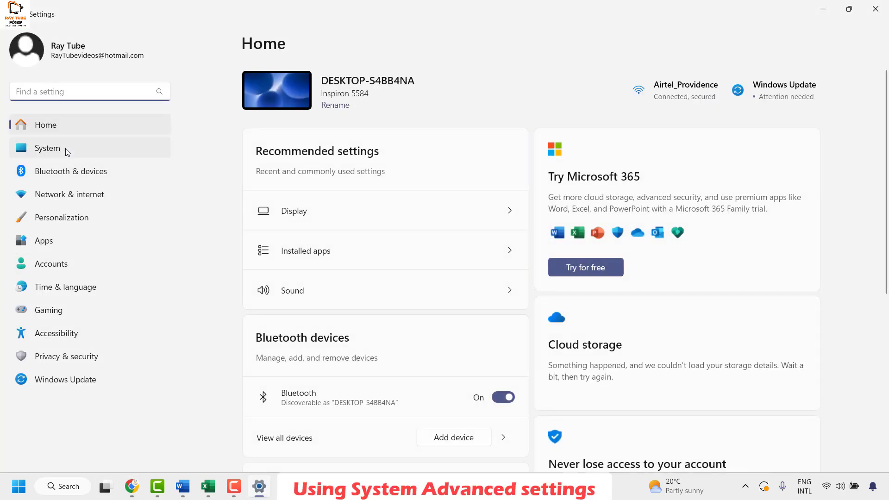
{"action": "left_click", "coordinate": [66, 148]}
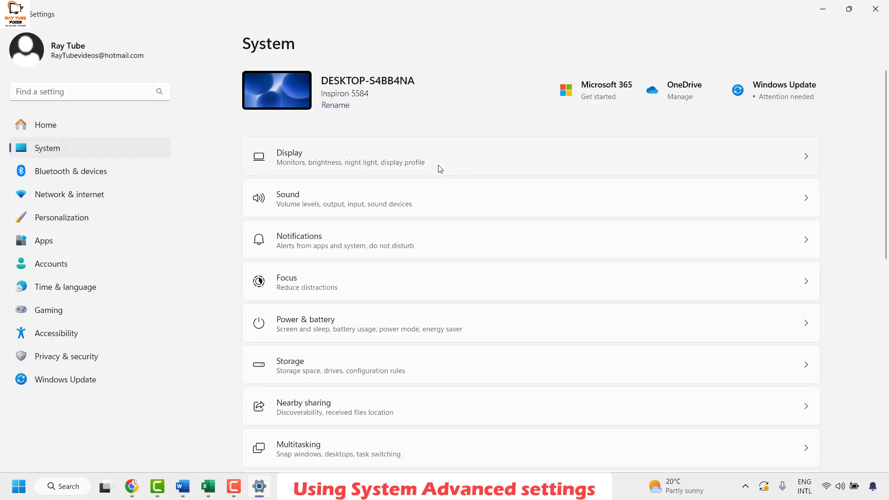
{"action": "scroll", "coordinate": [424, 171], "scroll_direction": "down", "scroll_amount": 8}
{"action": "scroll", "coordinate": [425, 176], "scroll_direction": "down", "scroll_amount": 2}
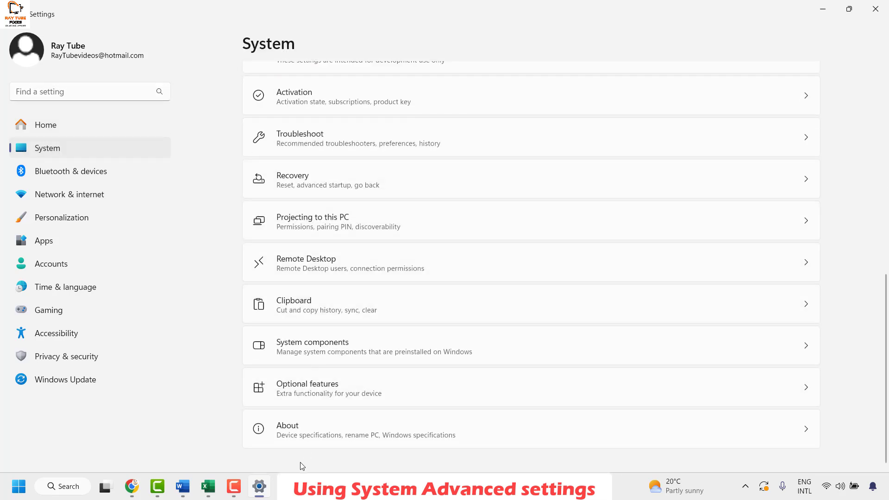
{"action": "left_click", "coordinate": [306, 440]}
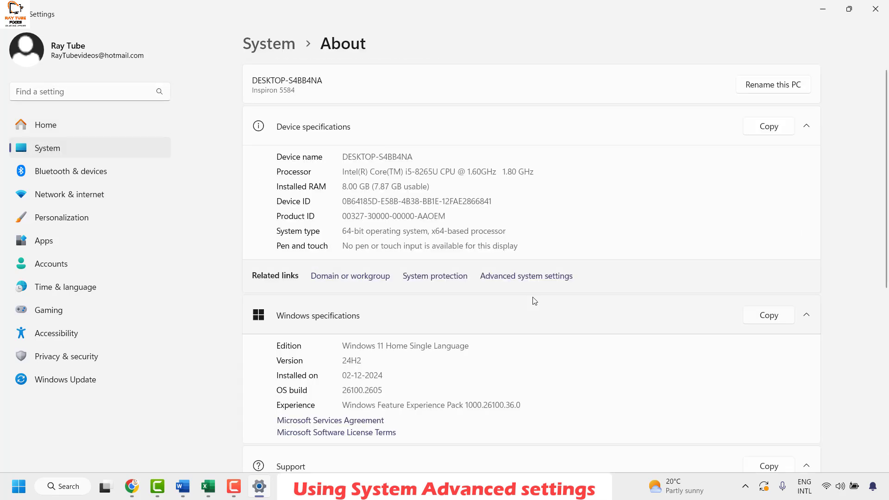
{"action": "left_click", "coordinate": [544, 276]}
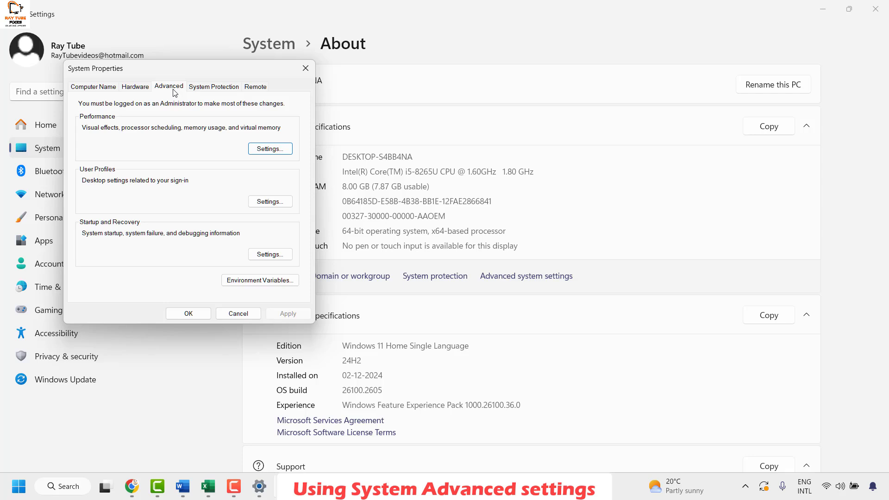
{"action": "left_click", "coordinate": [271, 148]}
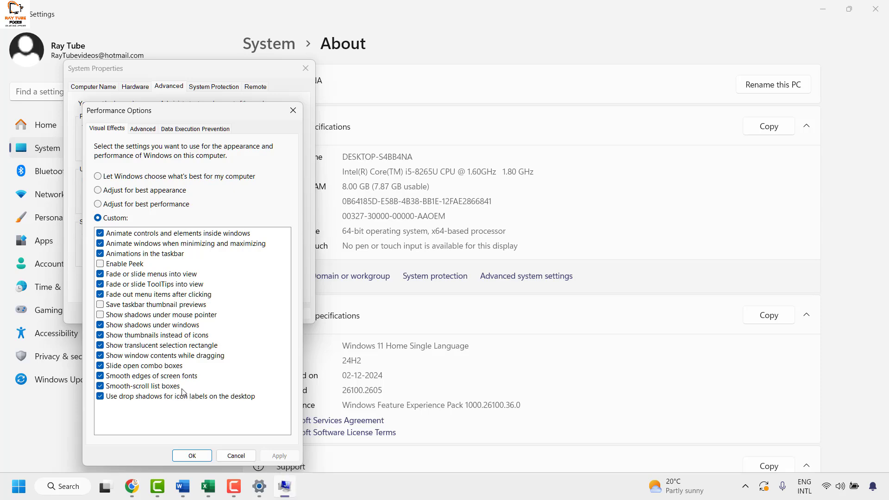
{"action": "key", "text": "Escape"}
{"action": "key", "text": "Escape"}
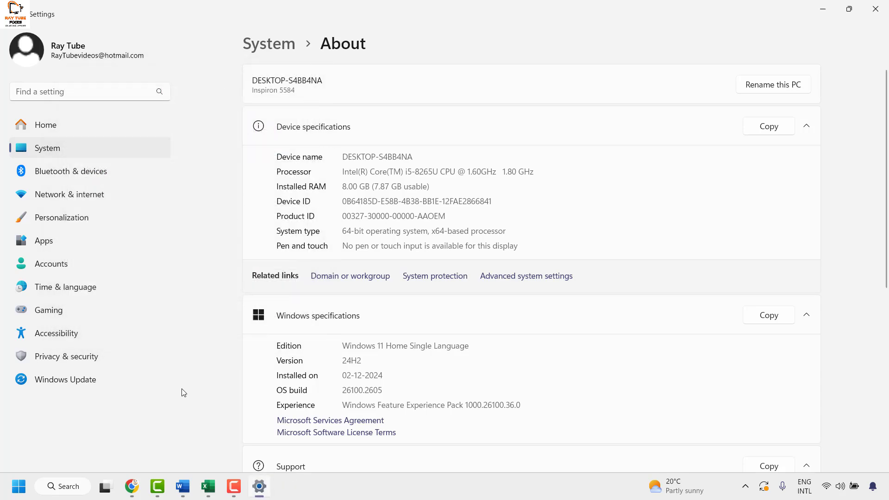
Step: Close the Settings window to leave an empty desktop
{"action": "left_click", "coordinate": [876, 12]}
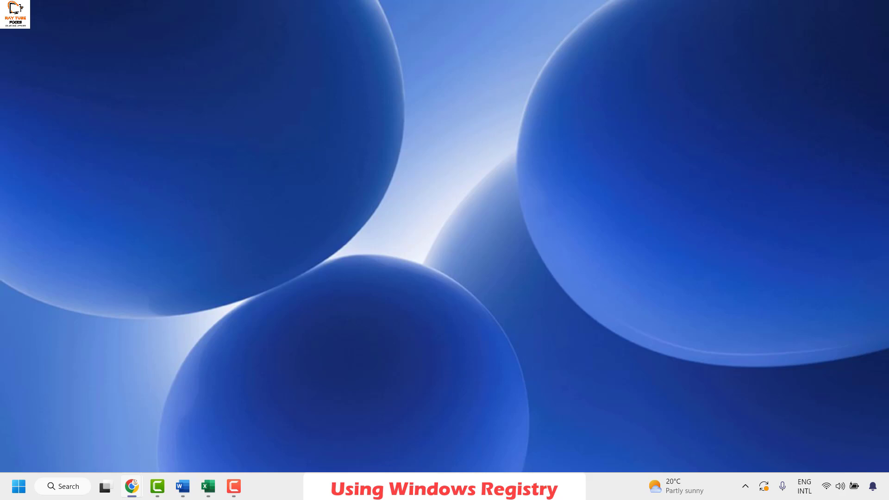
Step: Launch regedit from the Run dialog
{"action": "right_click", "coordinate": [20, 490]}
{"action": "left_click", "coordinate": [27, 421]}
{"action": "type", "text": "reg"}
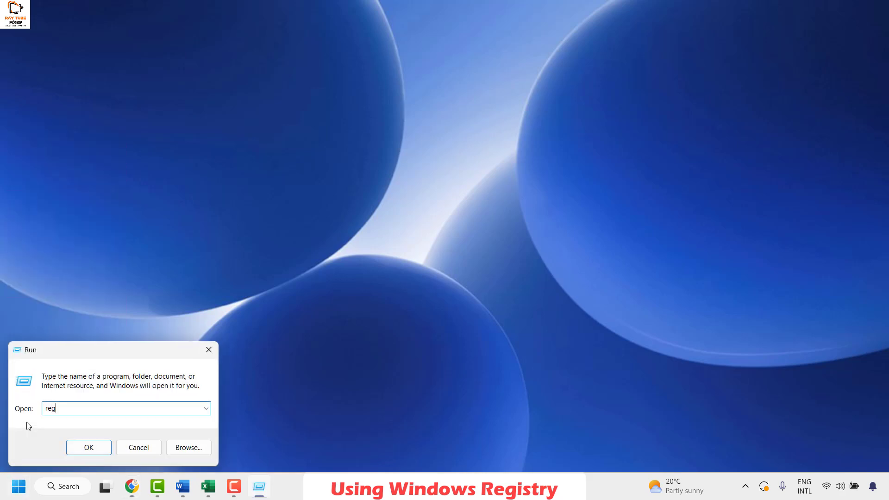
{"action": "type", "text": "edit"}
{"action": "key", "text": "Return"}
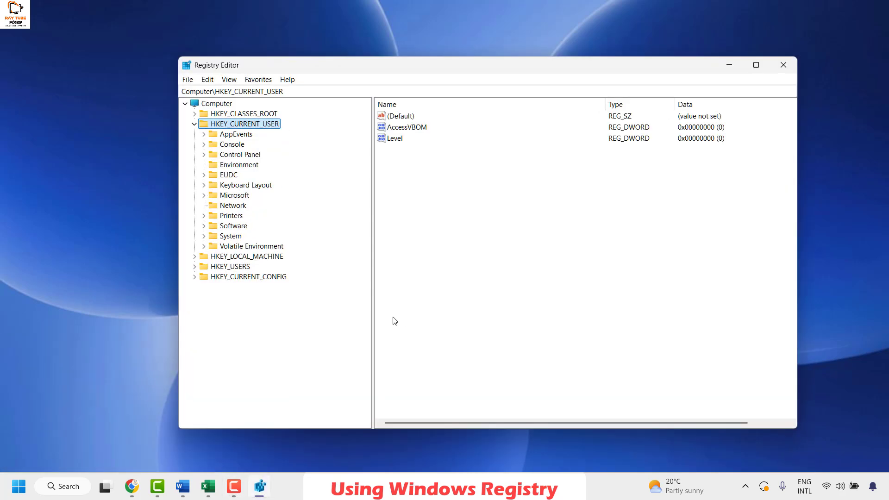
Step: Expand HKEY_CURRENT_USER\Software\Microsoft in the registry tree
{"action": "left_click", "coordinate": [196, 125]}
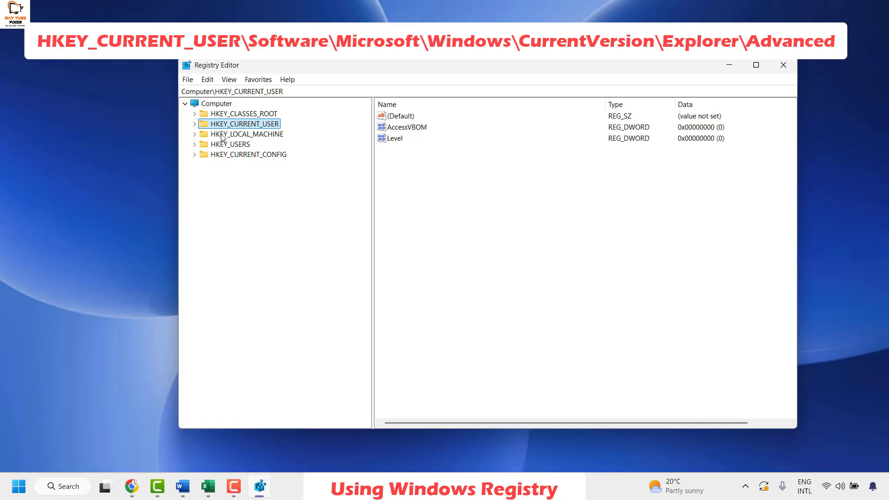
{"action": "left_click", "coordinate": [194, 124]}
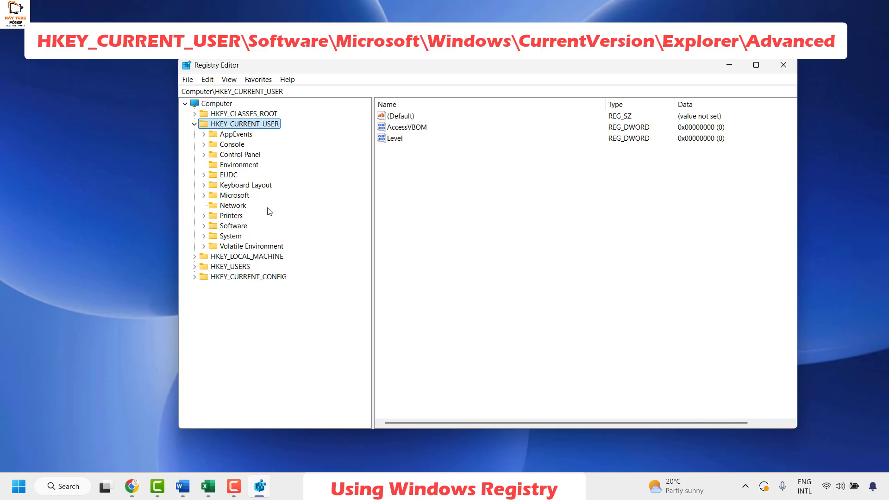
{"action": "left_click", "coordinate": [231, 227]}
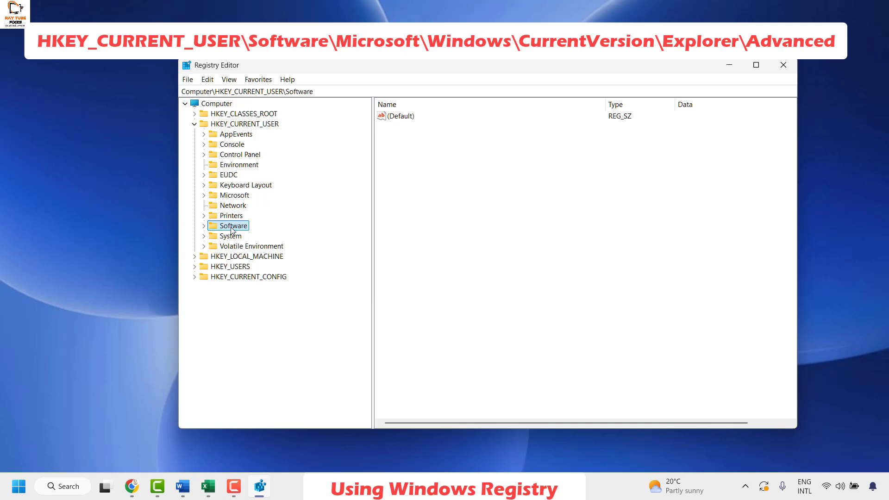
{"action": "double_click", "coordinate": [231, 226]}
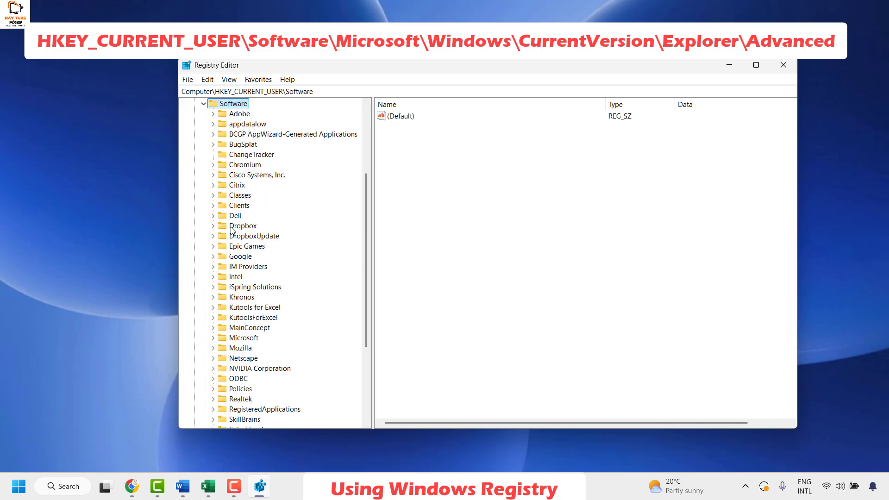
{"action": "key", "text": "Down"}
{"action": "type", "text": "microsoft"}
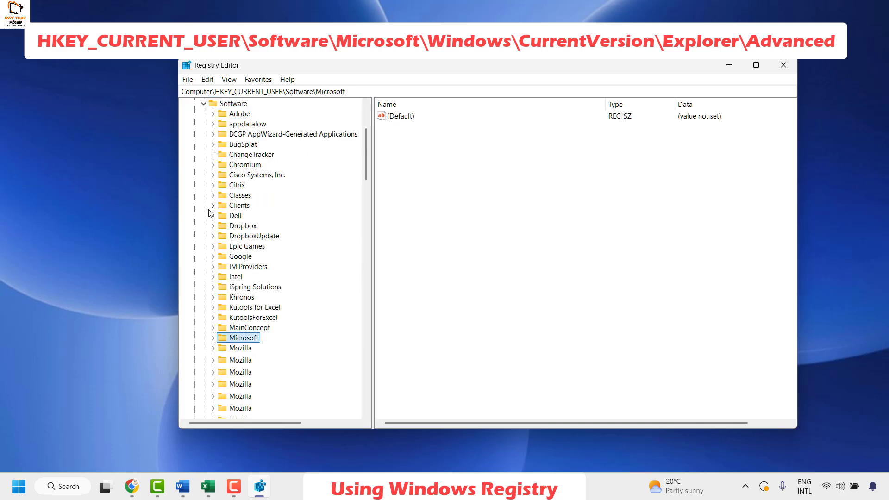
{"action": "key", "text": "Right"}
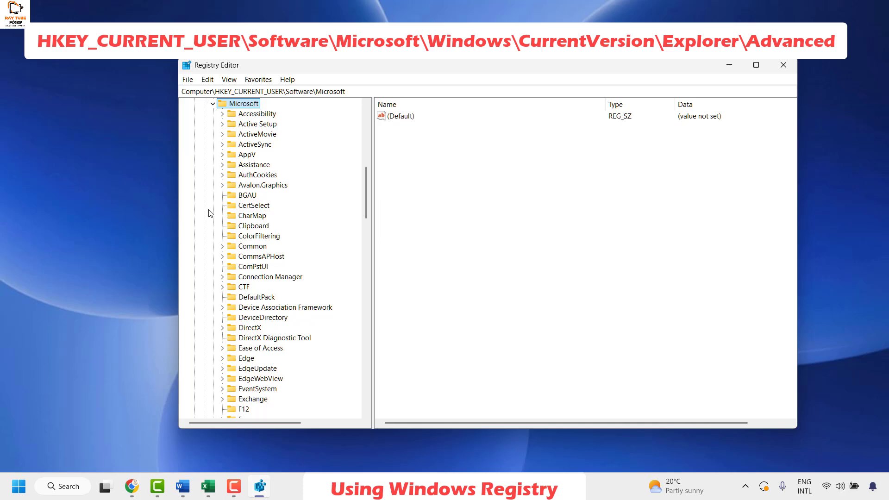
Step: Navigate through Windows\CurrentVersion\Explorer down to the Advanced key
{"action": "key", "text": "Down"}
{"action": "type", "text": "windows"}
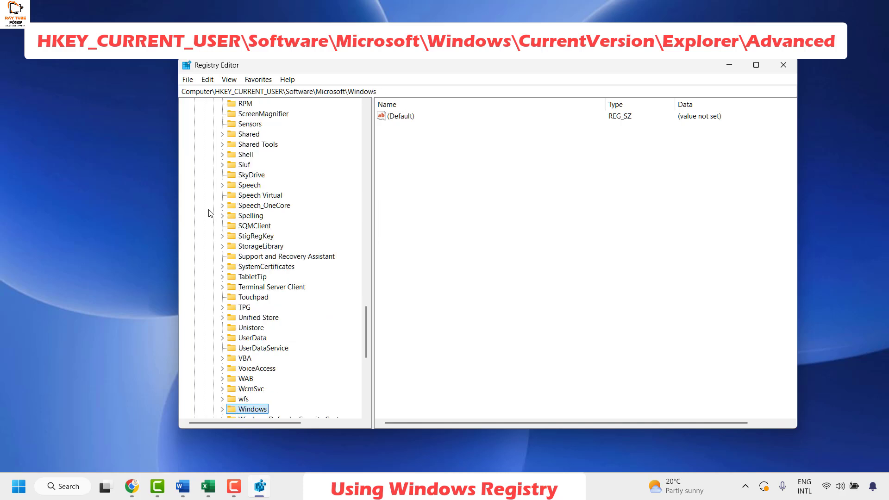
{"action": "key", "text": "Right"}
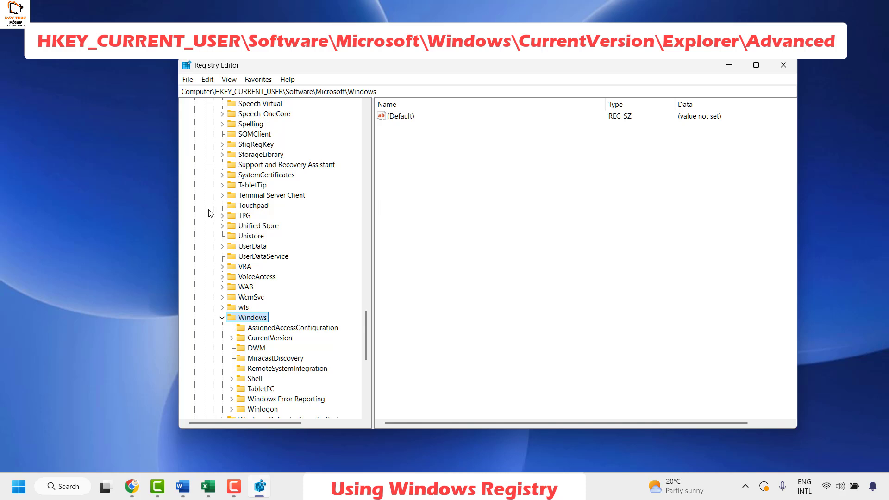
{"action": "key", "text": "Down"}
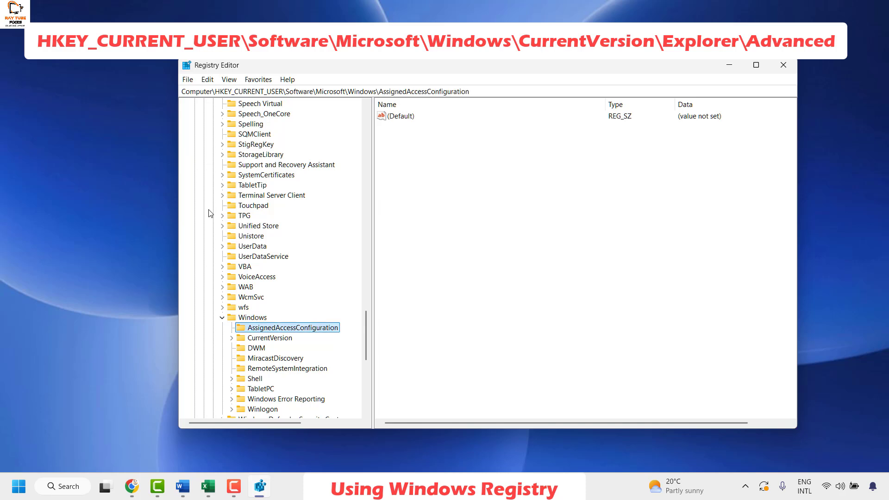
{"action": "key", "text": "Down"}
{"action": "key", "text": "Right"}
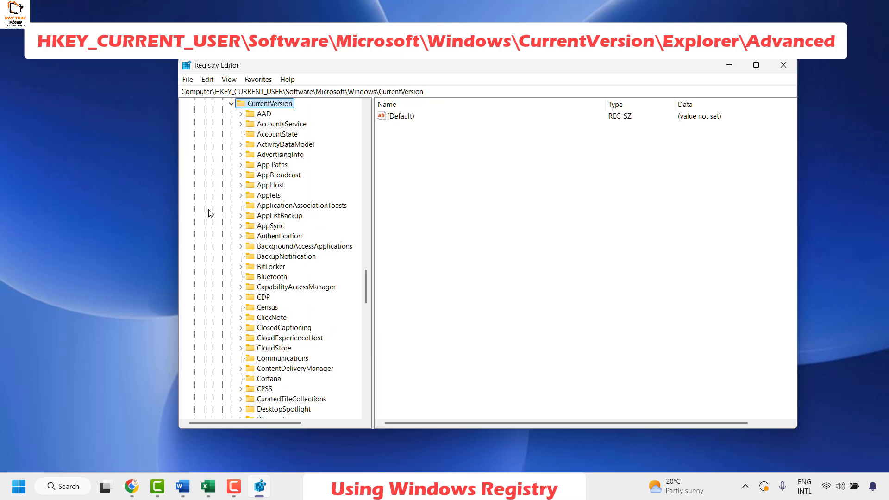
{"action": "key", "text": "Down"}
{"action": "key", "text": "e"}
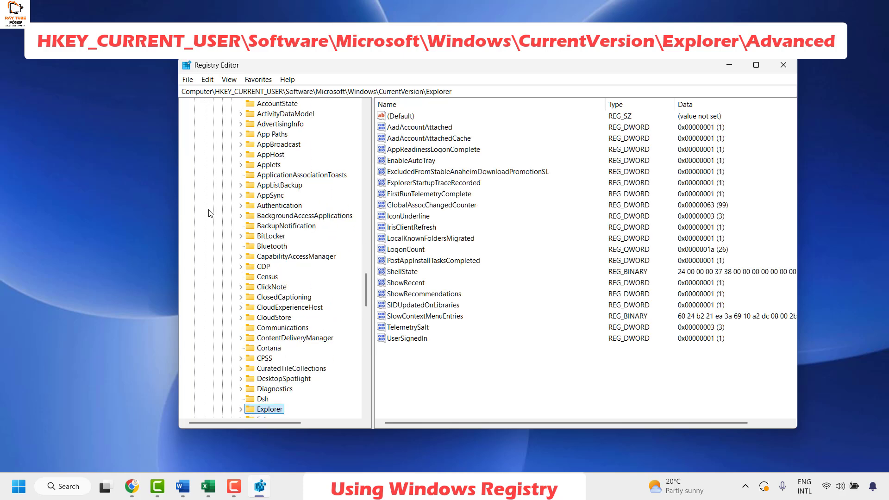
{"action": "key", "text": "Right"}
{"action": "key", "text": "Down"}
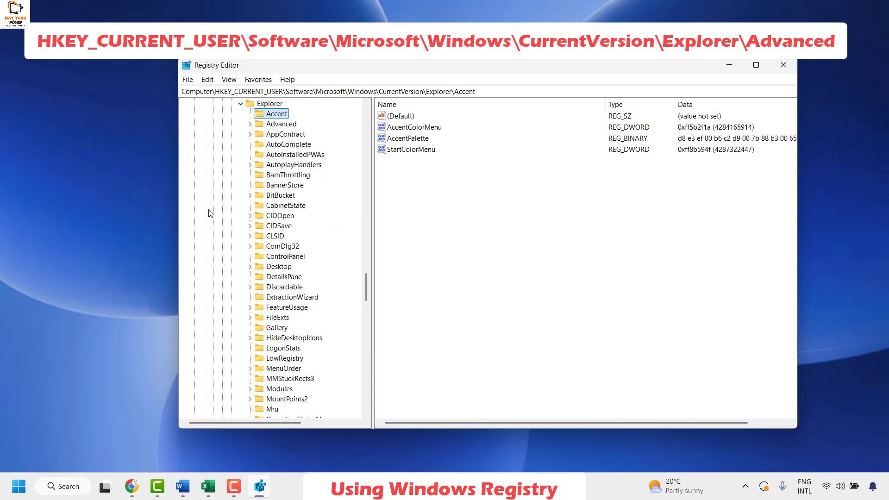
{"action": "key", "text": "Down"}
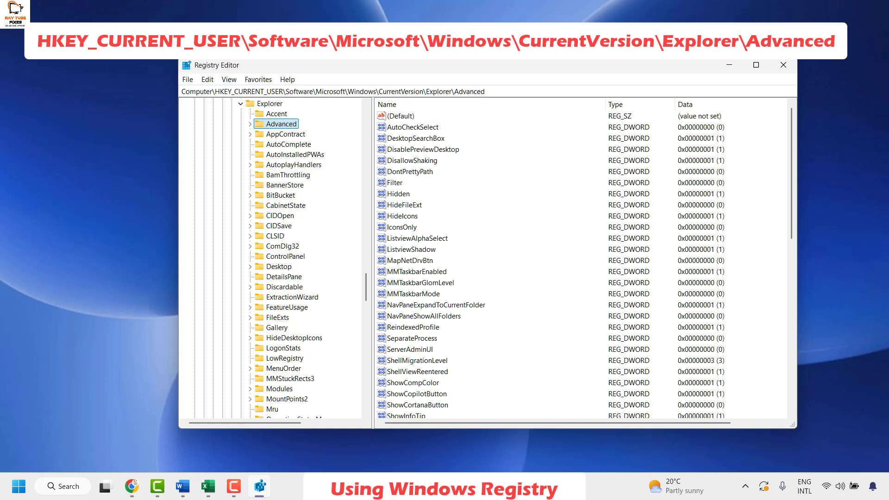
{"action": "key", "text": "alt+Tab"}
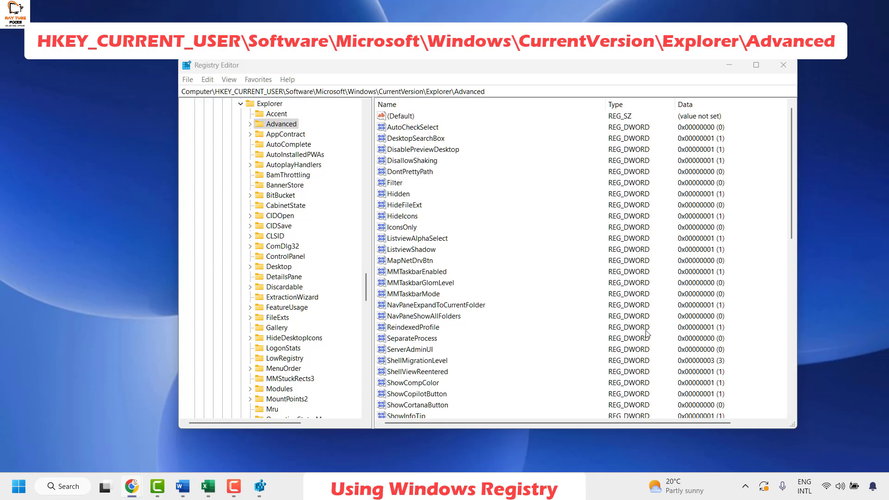
{"action": "scroll", "coordinate": [625, 337], "scroll_direction": "down", "scroll_amount": 9}
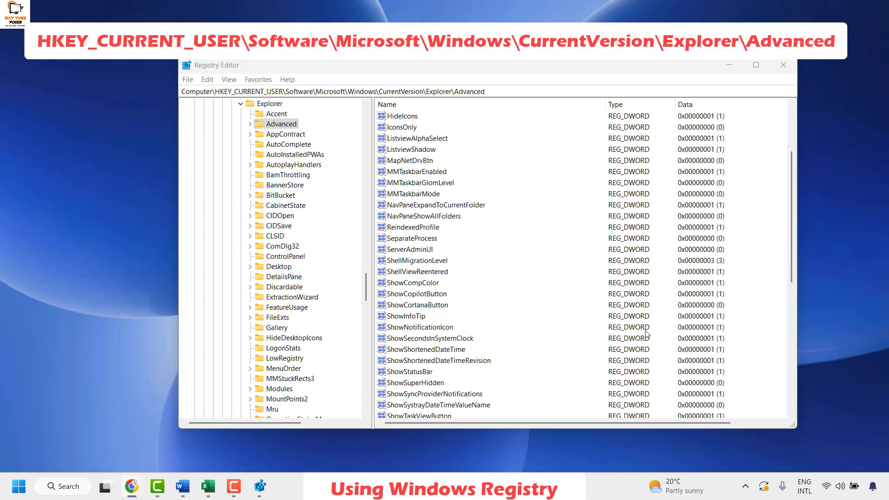
Step: Maximize Registry Editor and add a DWORD (32-bit) Value named ExtendedUIHoverTime
{"action": "left_click", "coordinate": [756, 65]}
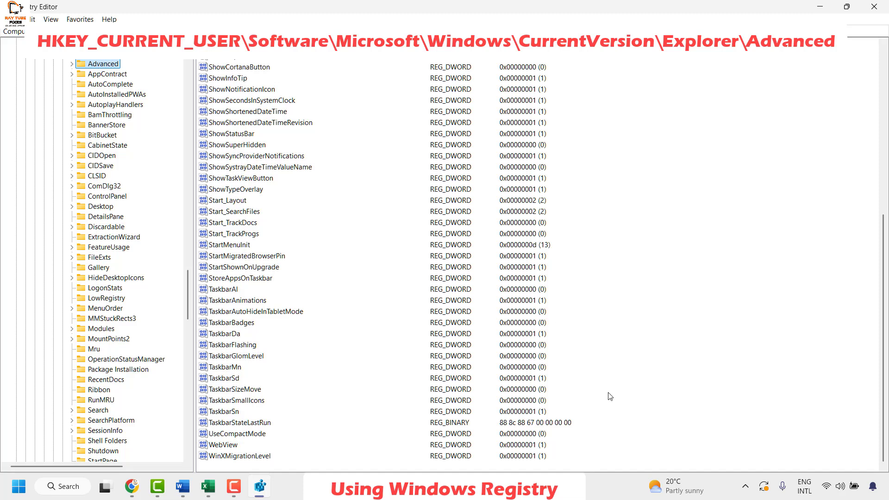
{"action": "right_click", "coordinate": [636, 348]}
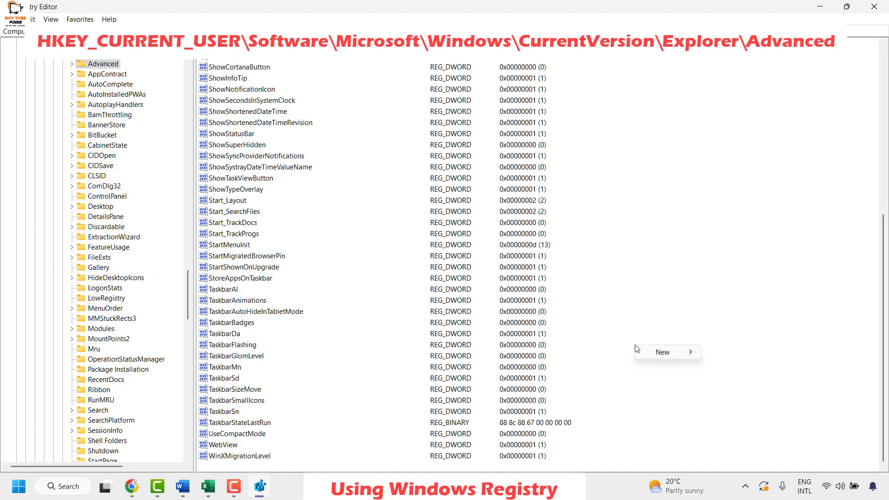
{"action": "mouse_move", "coordinate": [656, 352]}
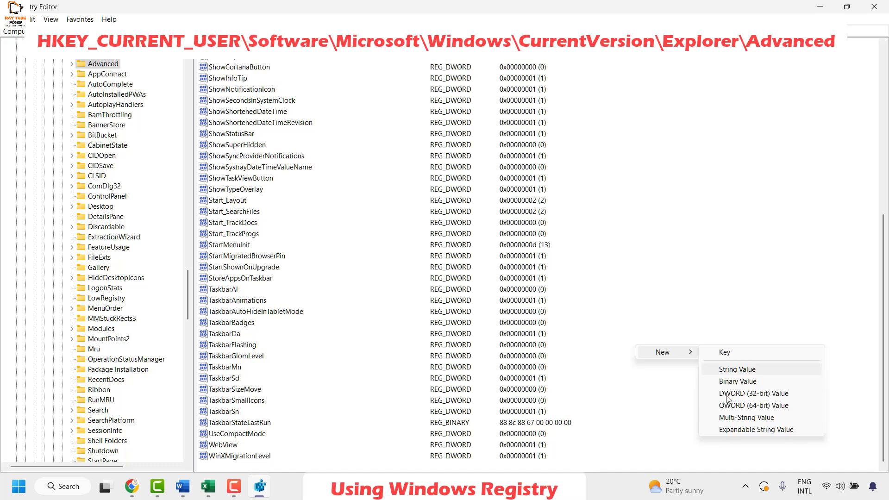
{"action": "left_click", "coordinate": [749, 393]}
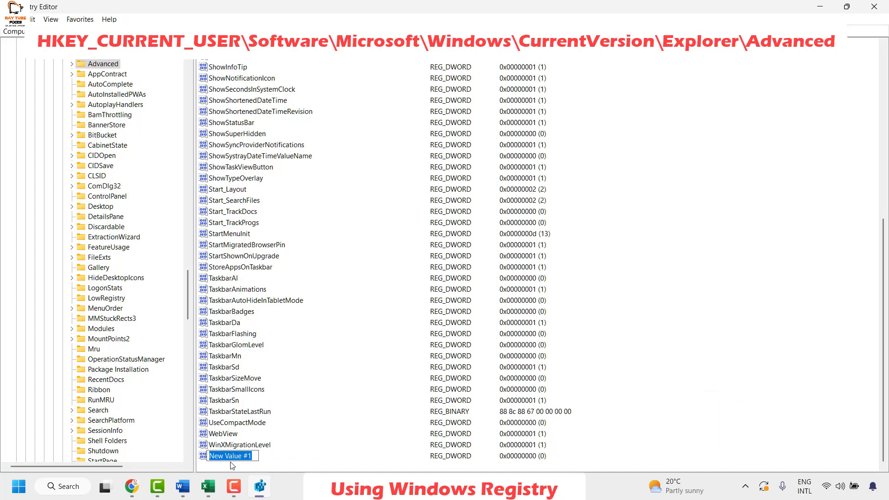
{"action": "type", "text": "ExtendedUIHoverTime"}
{"action": "key", "text": "Return"}
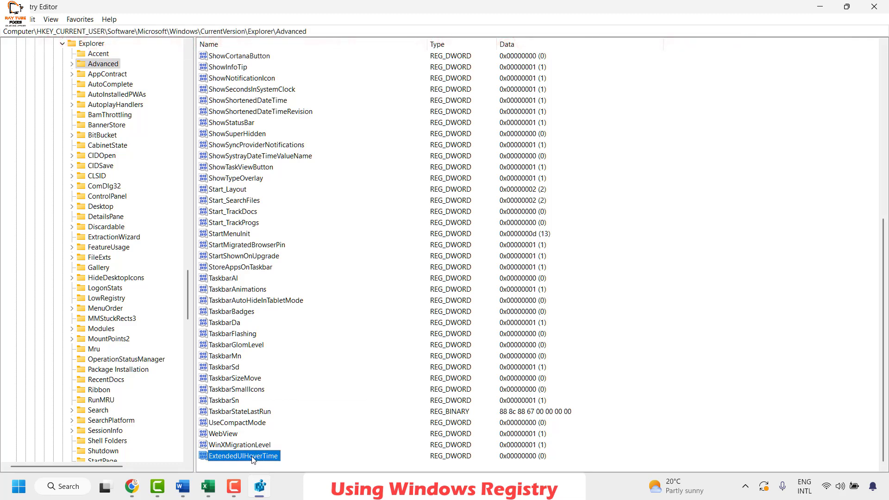
Step: Set ExtendedUIHoverTime's value data to decimal 30000 (0x00007530) and save it
{"action": "right_click", "coordinate": [253, 459]}
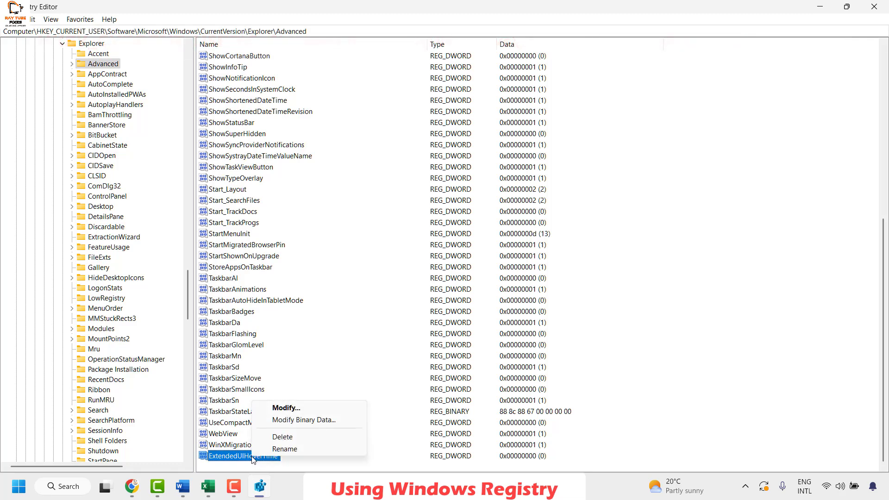
{"action": "left_click", "coordinate": [299, 409]}
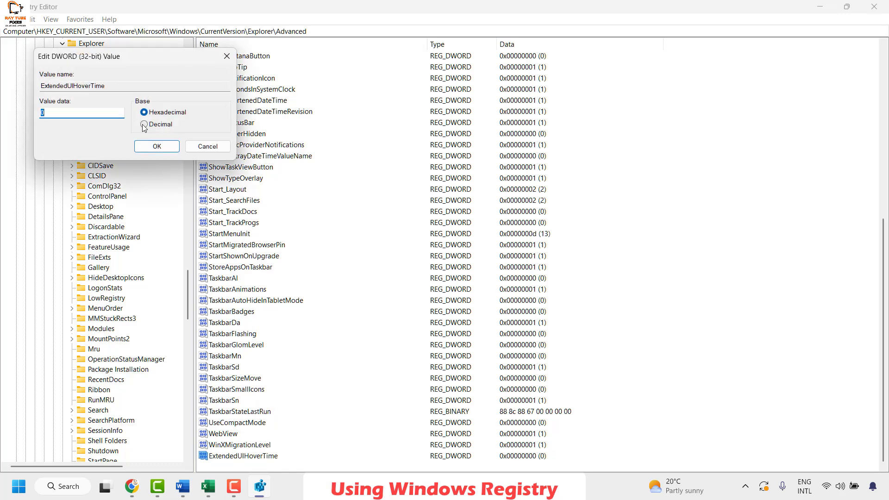
{"action": "left_click", "coordinate": [144, 125]}
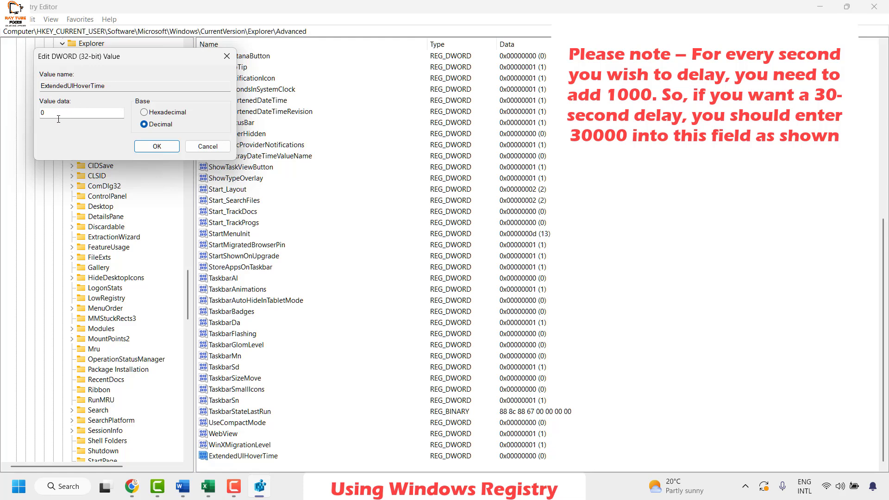
{"action": "key", "text": "BackSpace"}
{"action": "type", "text": "30000"}
{"action": "left_click_drag", "start_coordinate": [46, 113], "coordinate": [36, 113]}
{"action": "left_click", "coordinate": [157, 146]}
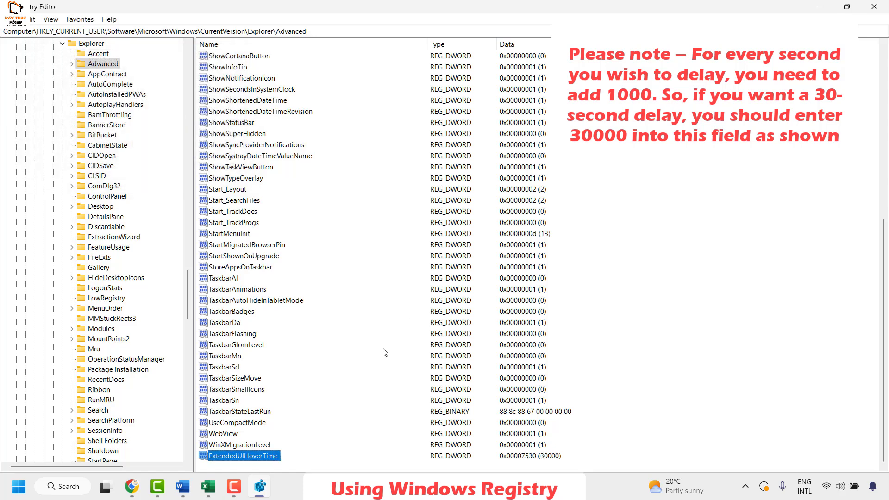
Step: Close Registry Editor to leave an empty desktop
{"action": "left_click", "coordinate": [875, 6]}
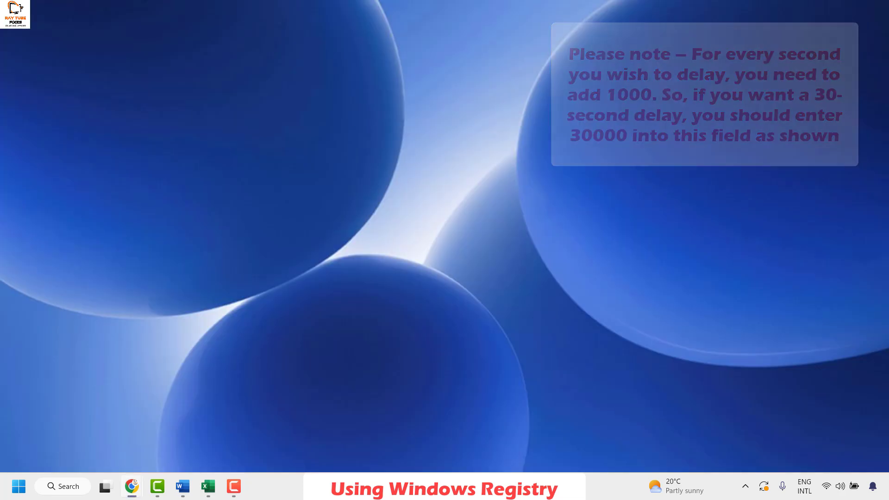